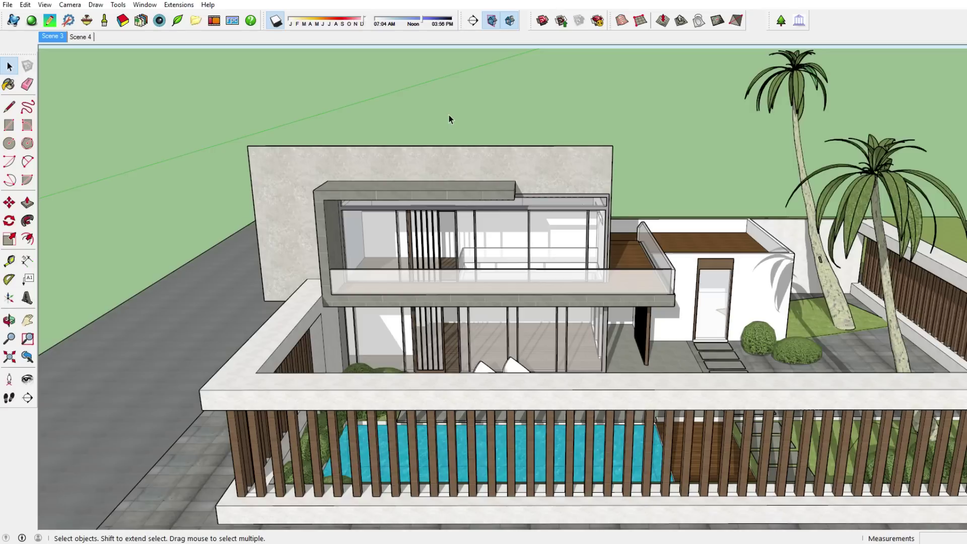
Step: Place a section plane on the front railing of the villa site
{"action": "scroll", "coordinate": [597, 83], "scroll_direction": "up", "scroll_amount": 1}
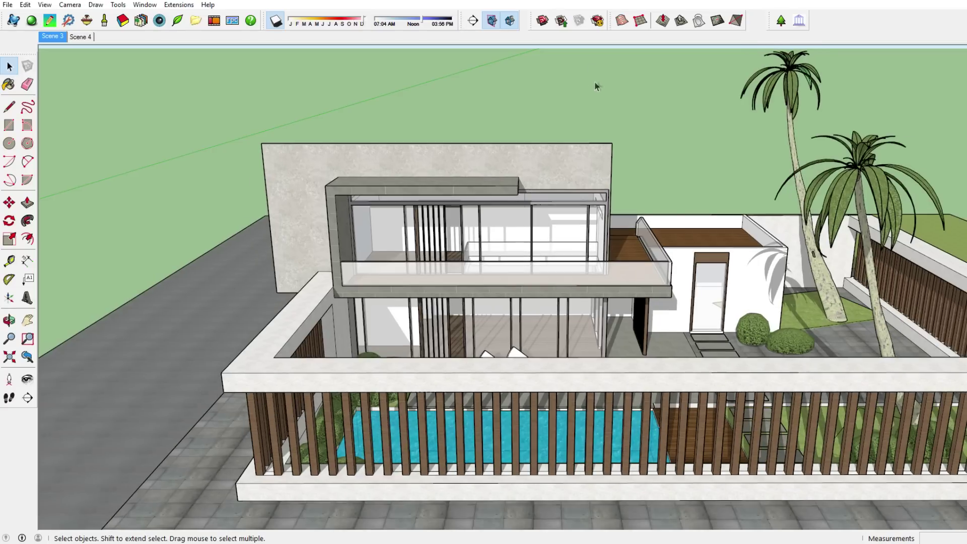
{"action": "scroll", "coordinate": [598, 121], "scroll_direction": "up", "scroll_amount": 1}
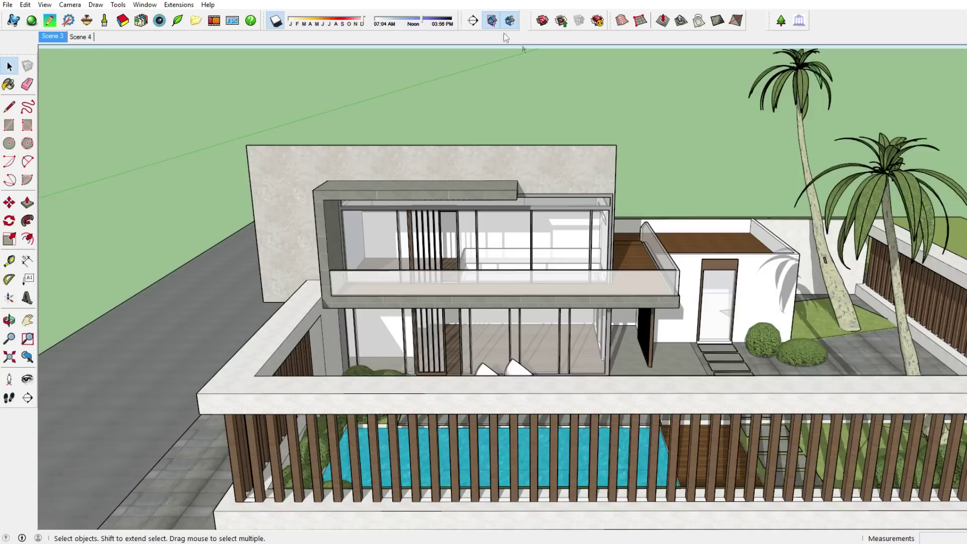
{"action": "left_click", "coordinate": [472, 20]}
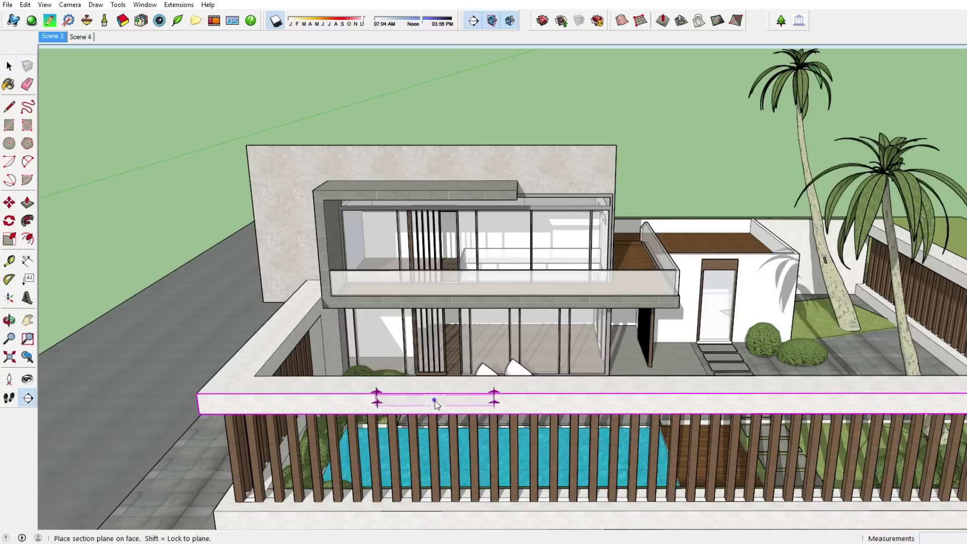
{"action": "left_click", "coordinate": [567, 389]}
{"action": "scroll", "coordinate": [567, 389], "scroll_direction": "down", "scroll_amount": 5}
{"action": "middle_click_drag", "start_coordinate": [566, 389], "coordinate": [219, 270]}
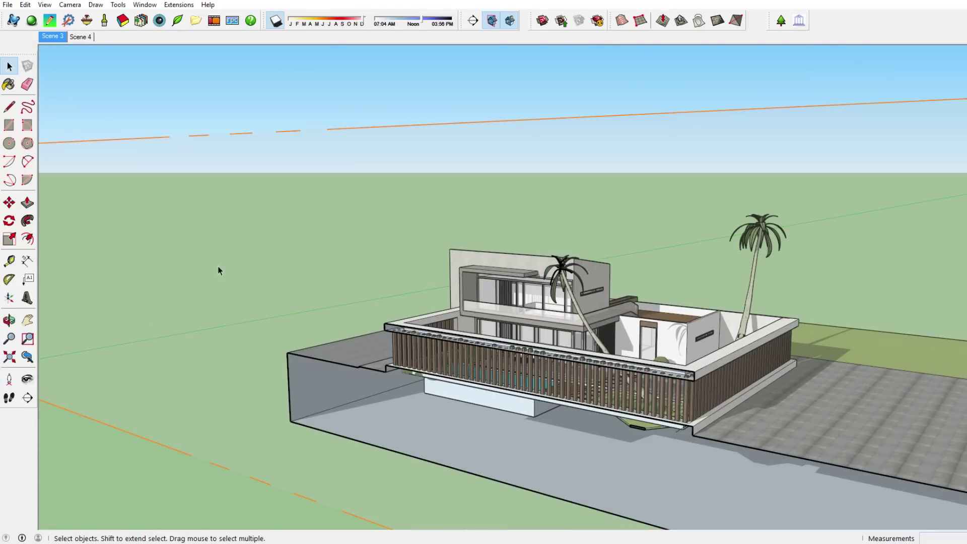
Step: Move the section plane back through the pool, then switch to Front view
{"action": "left_click", "coordinate": [9, 202]}
{"action": "left_click", "coordinate": [225, 366]}
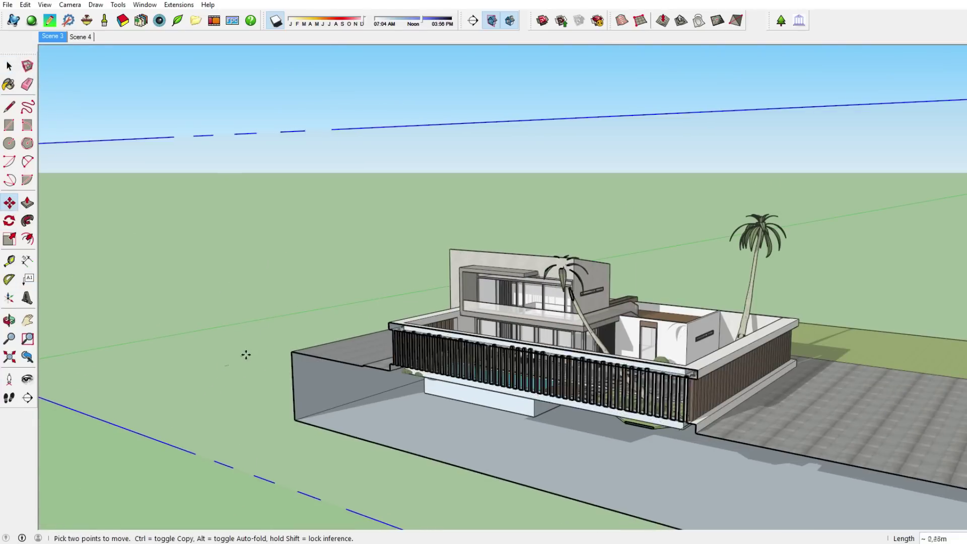
{"action": "middle_click_drag", "start_coordinate": [251, 350], "coordinate": [234, 287]}
{"action": "key", "text": "o"}
{"action": "left_click_drag", "start_coordinate": [576, 339], "coordinate": [614, 351]}
{"action": "key", "text": "m"}
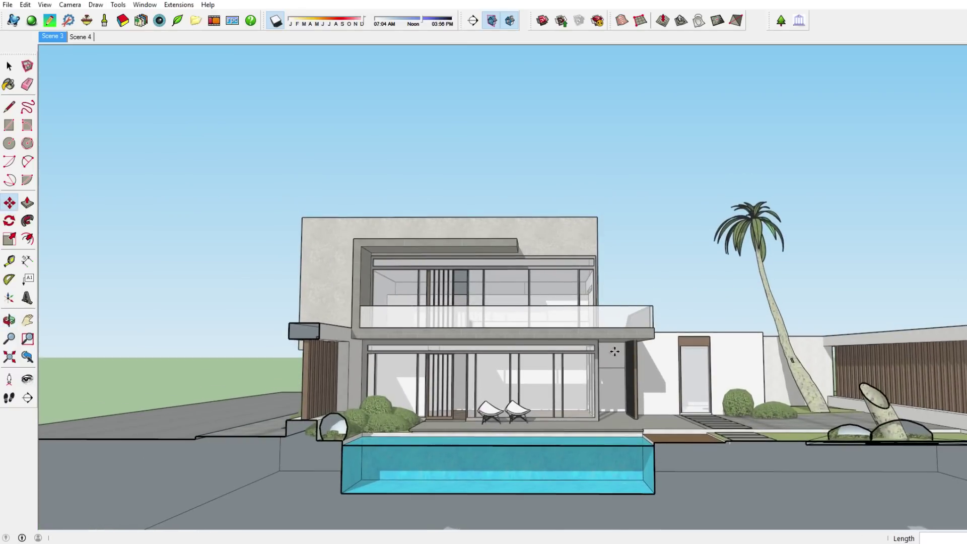
{"action": "middle_click_drag", "start_coordinate": [615, 352], "coordinate": [274, 326]}
{"action": "left_click", "coordinate": [275, 326]}
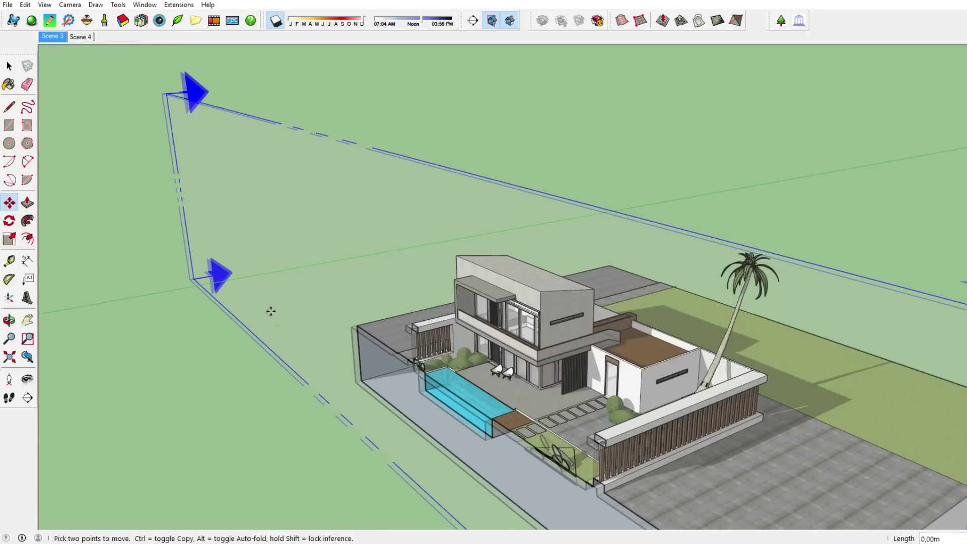
{"action": "middle_click_drag", "start_coordinate": [276, 313], "coordinate": [499, 388]}
{"action": "key", "text": "f"}
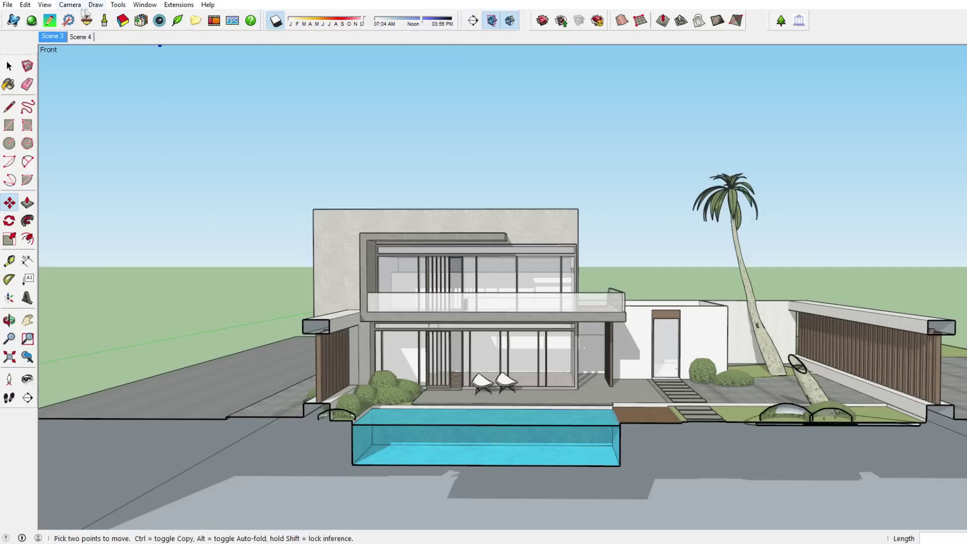
{"action": "left_click", "coordinate": [97, 5]}
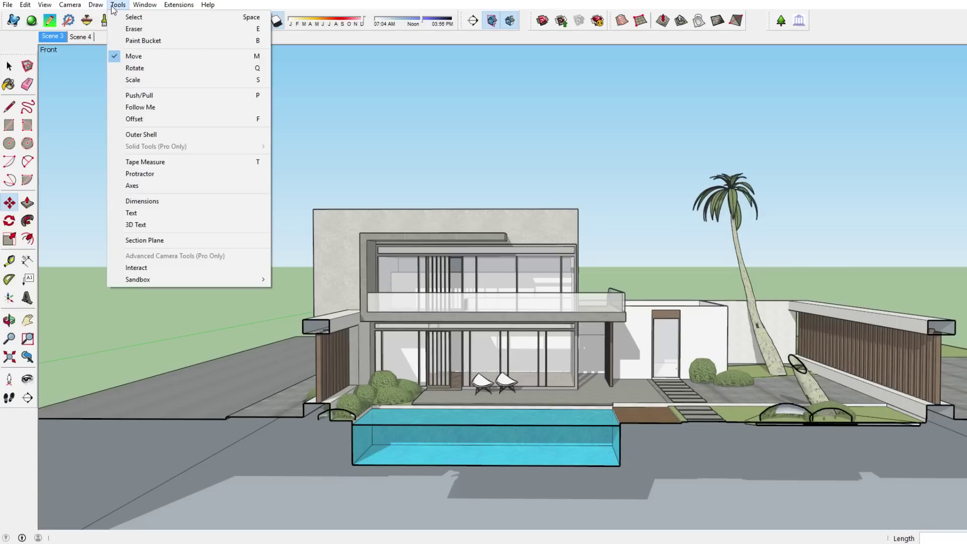
{"action": "mouse_move", "coordinate": [45, 6]}
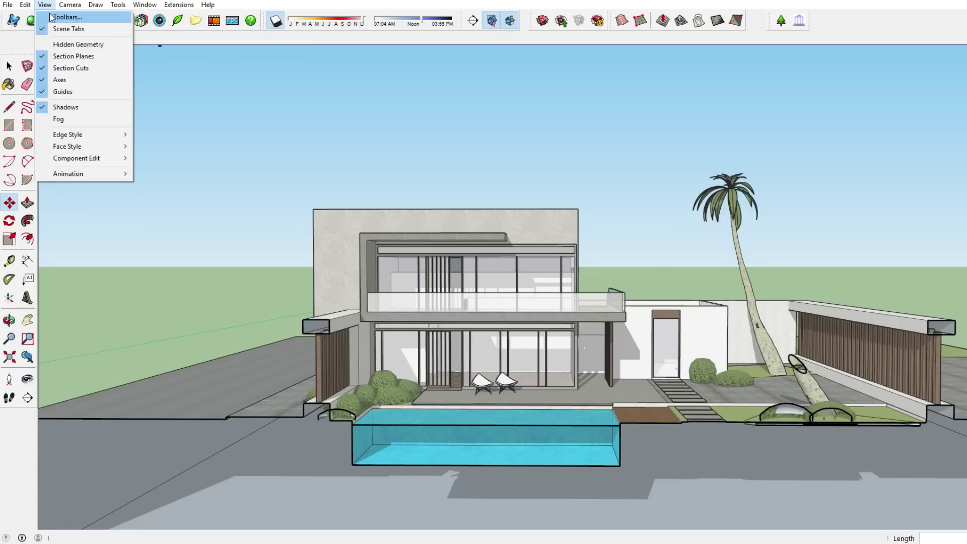
{"action": "left_click", "coordinate": [66, 17]}
{"action": "scroll", "coordinate": [469, 322], "scroll_direction": "down", "scroll_amount": 4}
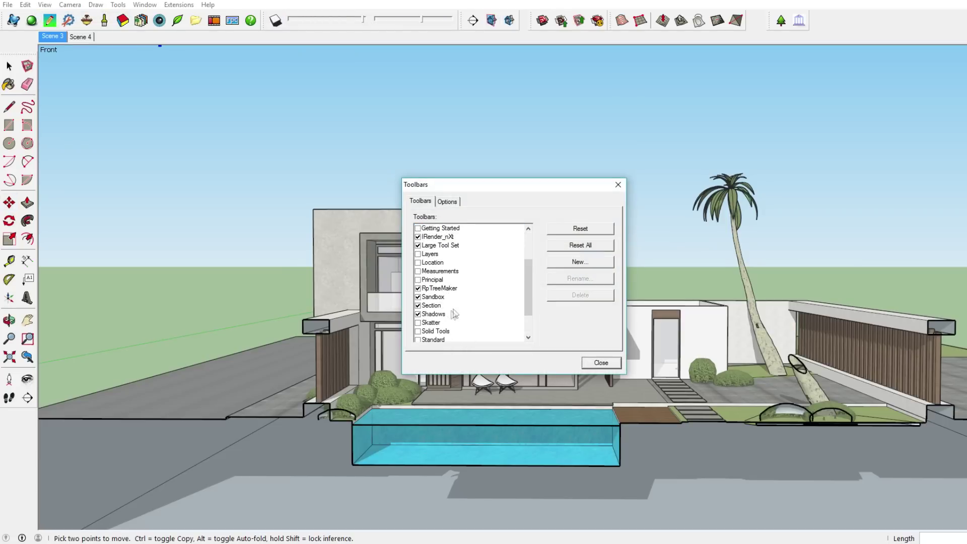
{"action": "left_click", "coordinate": [423, 306]}
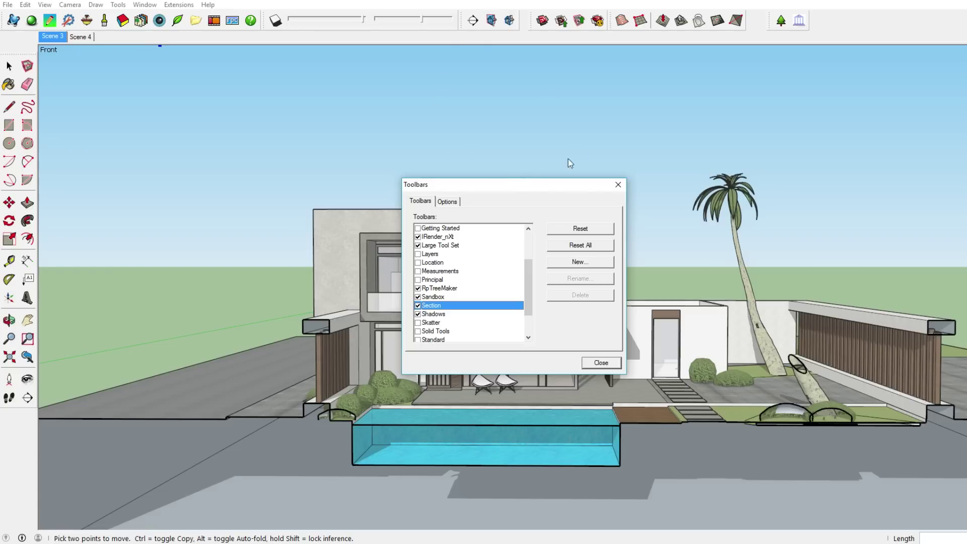
{"action": "left_click", "coordinate": [618, 184]}
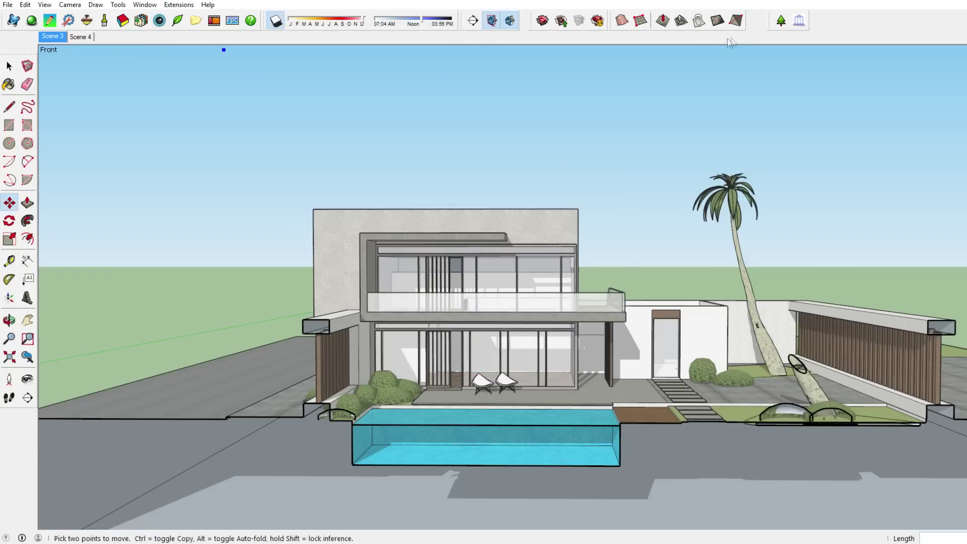
Step: Place a new section plane on the upper wall and shift it to re-cut the model
{"action": "middle_click_drag", "start_coordinate": [770, 262], "coordinate": [606, 298]}
{"action": "scroll", "coordinate": [716, 302], "scroll_direction": "down", "scroll_amount": 5}
{"action": "scroll", "coordinate": [606, 298], "scroll_direction": "up", "scroll_amount": 3}
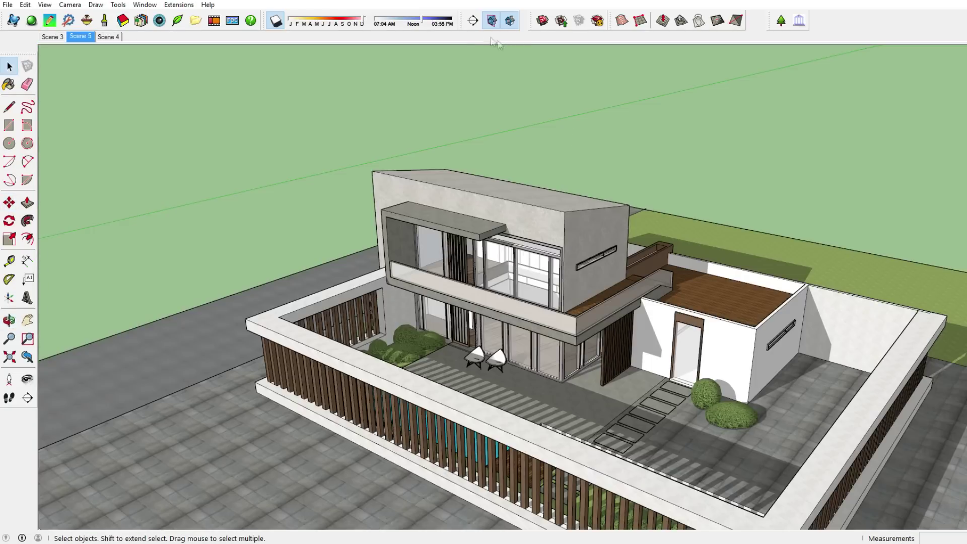
{"action": "left_click", "coordinate": [473, 20]}
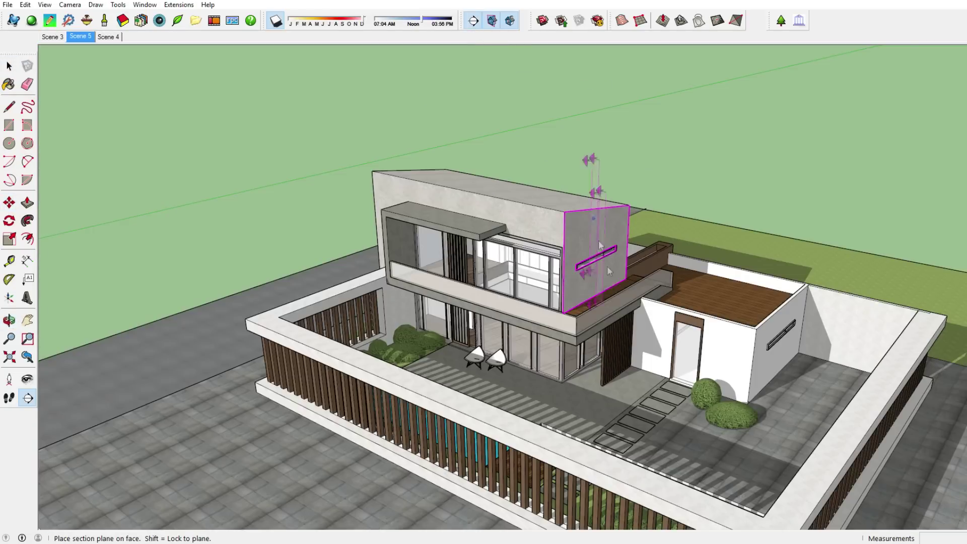
{"action": "left_click", "coordinate": [574, 246]}
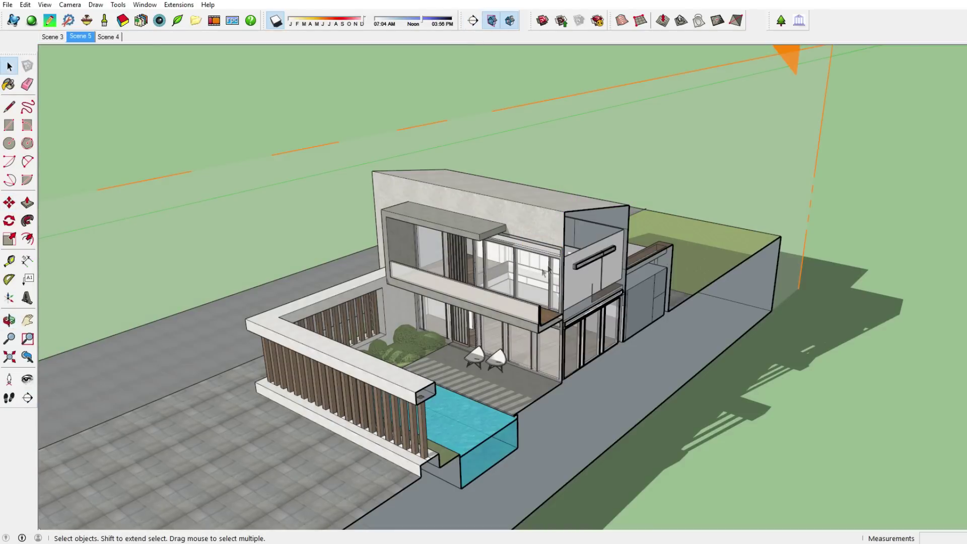
{"action": "left_click", "coordinate": [742, 176]}
{"action": "key", "text": "m"}
{"action": "left_click", "coordinate": [756, 184]}
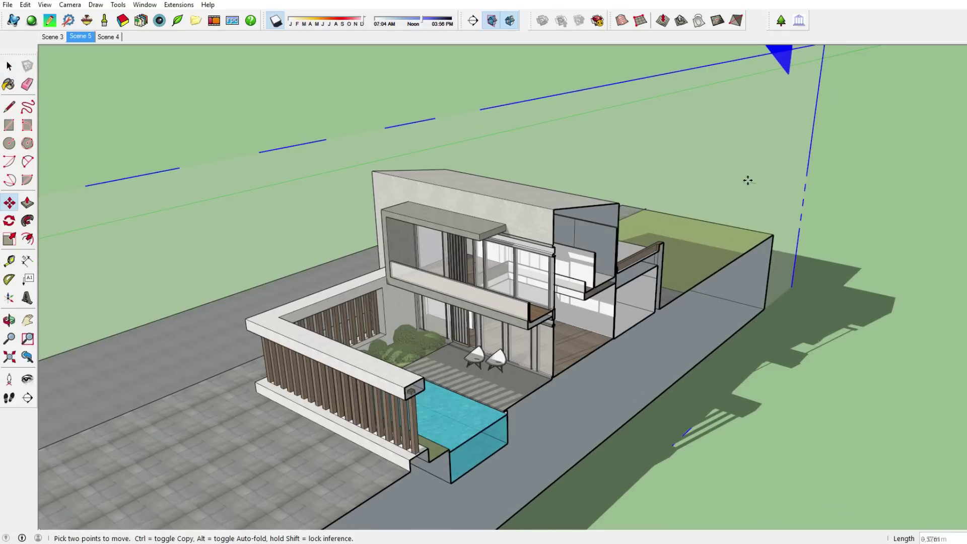
Step: Try repositioning the section plane from a rotated view, then undo that move
{"action": "left_click", "coordinate": [473, 23]}
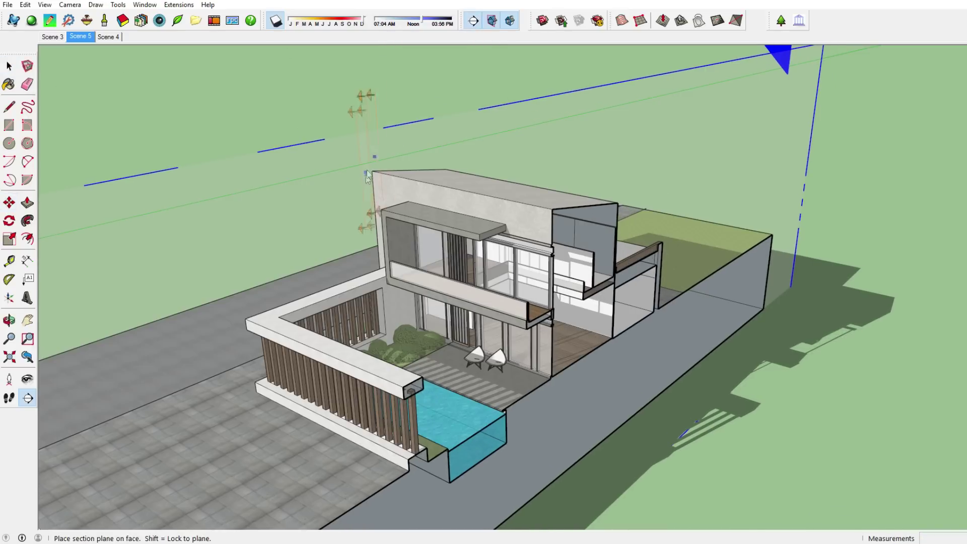
{"action": "middle_click_drag", "start_coordinate": [367, 177], "coordinate": [454, 302]}
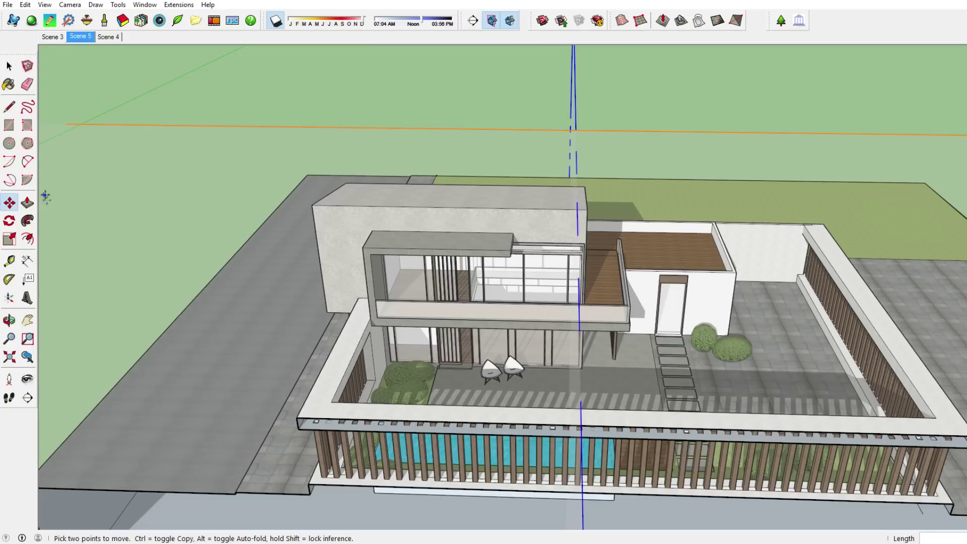
{"action": "middle_click_drag", "start_coordinate": [45, 197], "coordinate": [323, 217]}
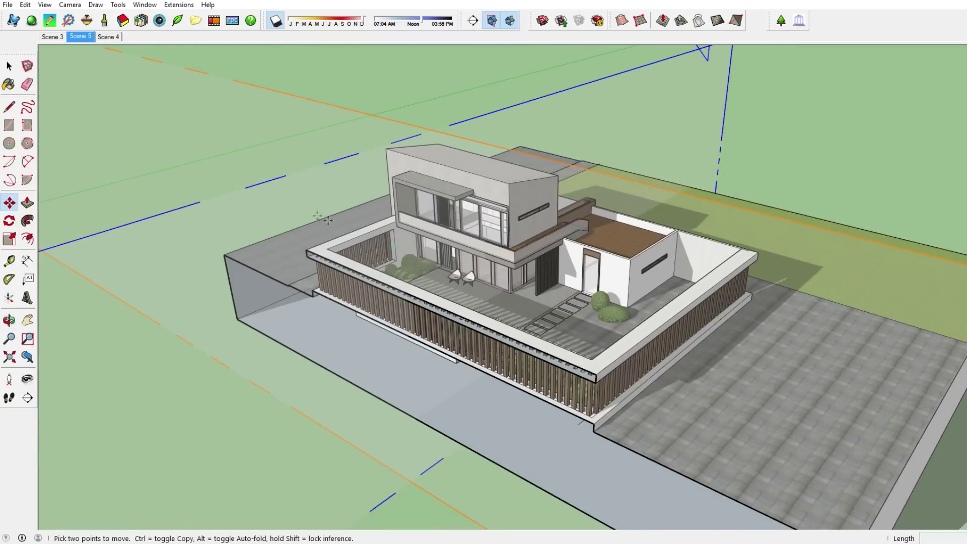
{"action": "left_click", "coordinate": [250, 123]}
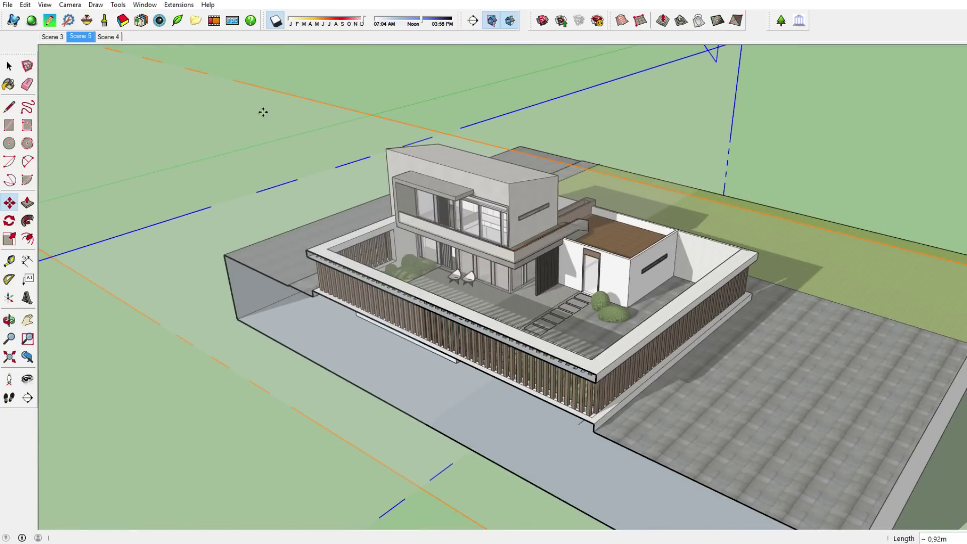
{"action": "left_click", "coordinate": [254, 116]}
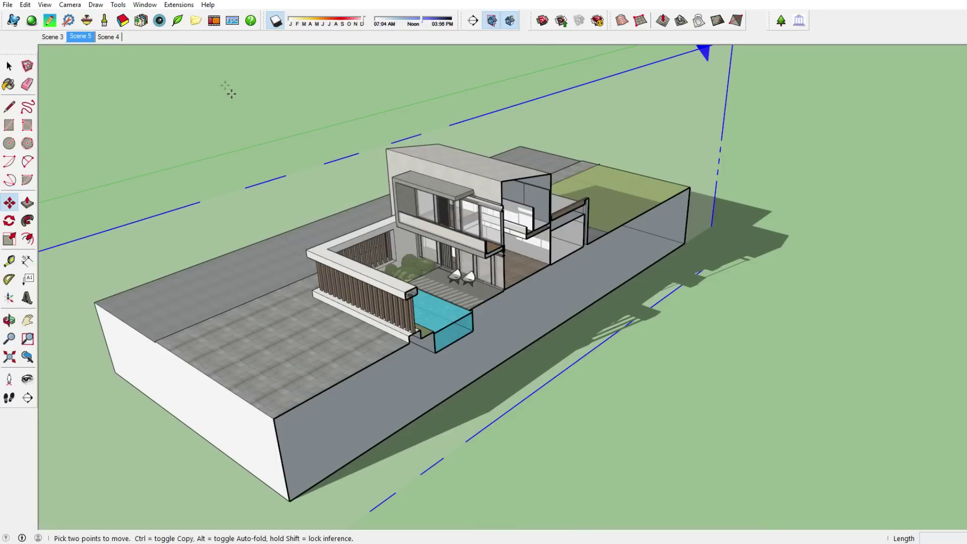
{"action": "key", "text": "ctrl+z"}
Step: Move the section plane deeper across the house so it cuts through the pool
{"action": "left_click", "coordinate": [9, 66]}
{"action": "key", "text": "m"}
{"action": "left_click", "coordinate": [184, 114]}
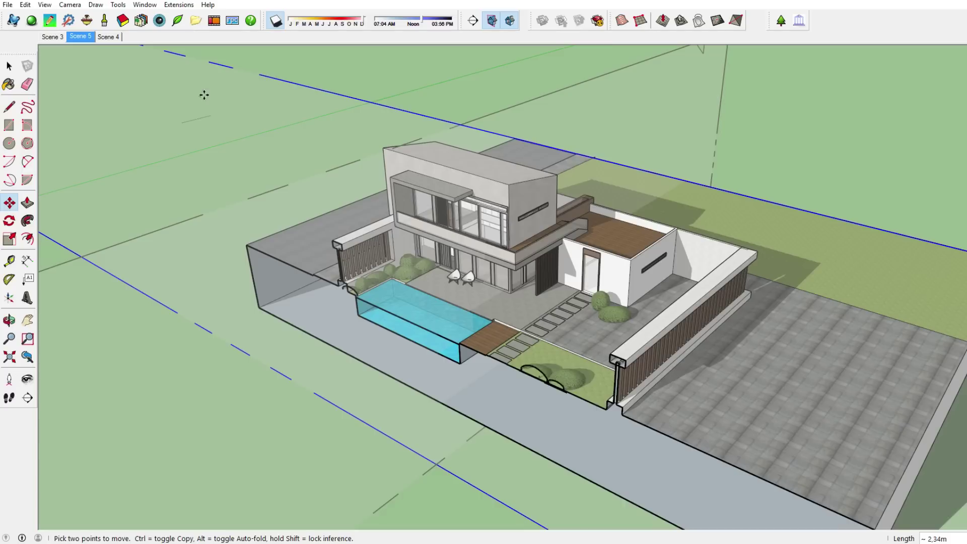
{"action": "left_click", "coordinate": [211, 94]}
{"action": "middle_click_drag", "start_coordinate": [211, 94], "coordinate": [427, 237]}
{"action": "left_click", "coordinate": [9, 66]}
{"action": "middle_click_drag", "start_coordinate": [396, 280], "coordinate": [557, 285]}
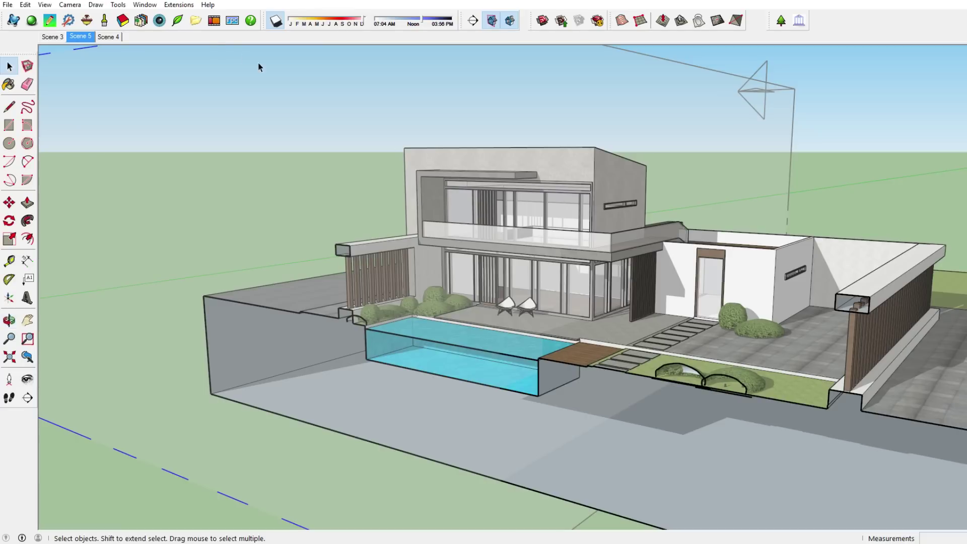
Step: Zoom in on the sectioned villa and bring up the IRender nXt Setup Options dialog
{"action": "middle_click_drag", "start_coordinate": [566, 218], "coordinate": [563, 245]}
{"action": "scroll", "coordinate": [563, 245], "scroll_direction": "up", "scroll_amount": 2}
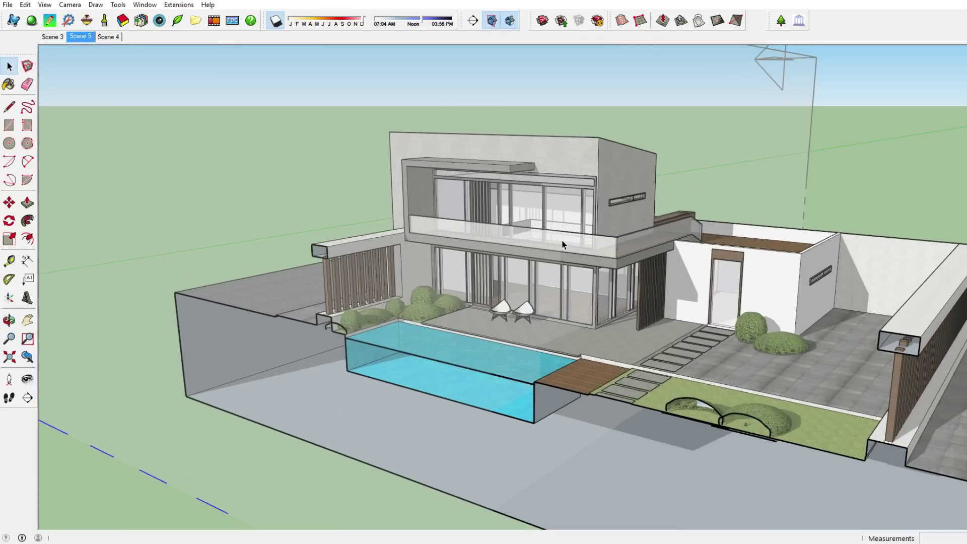
{"action": "left_click", "coordinate": [68, 21]}
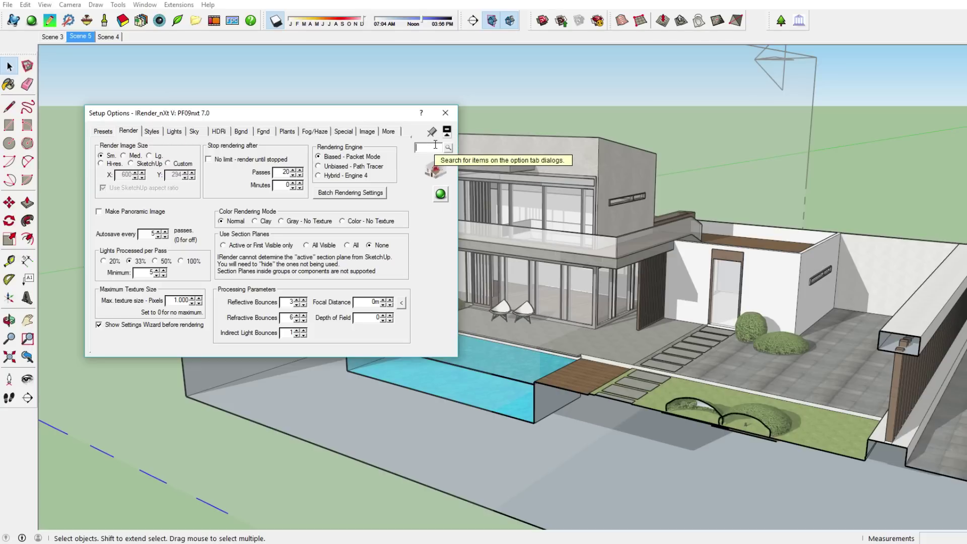
Step: Find the Use Section Planes option and change it from None to 'Active or First Visible only'
{"action": "type", "text": "T"}
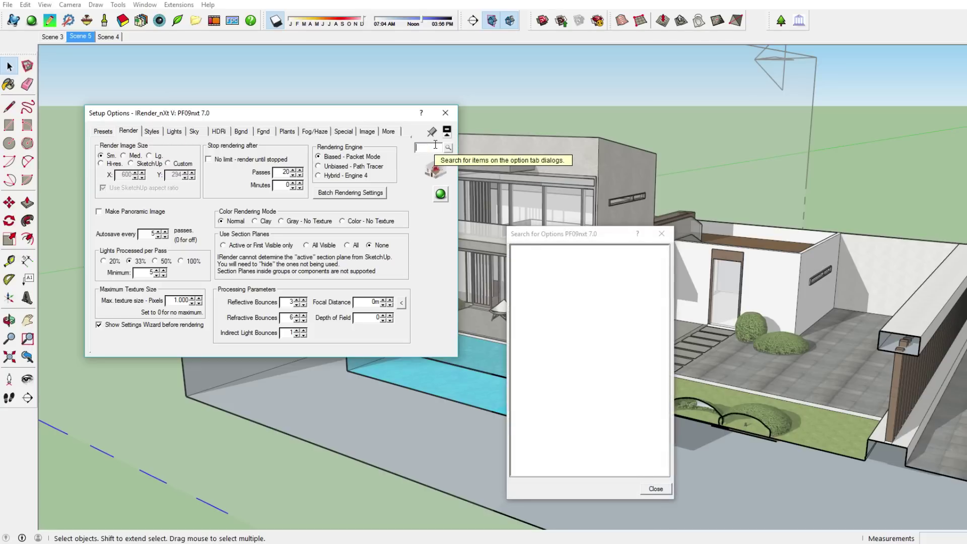
{"action": "type", "text": "ection"}
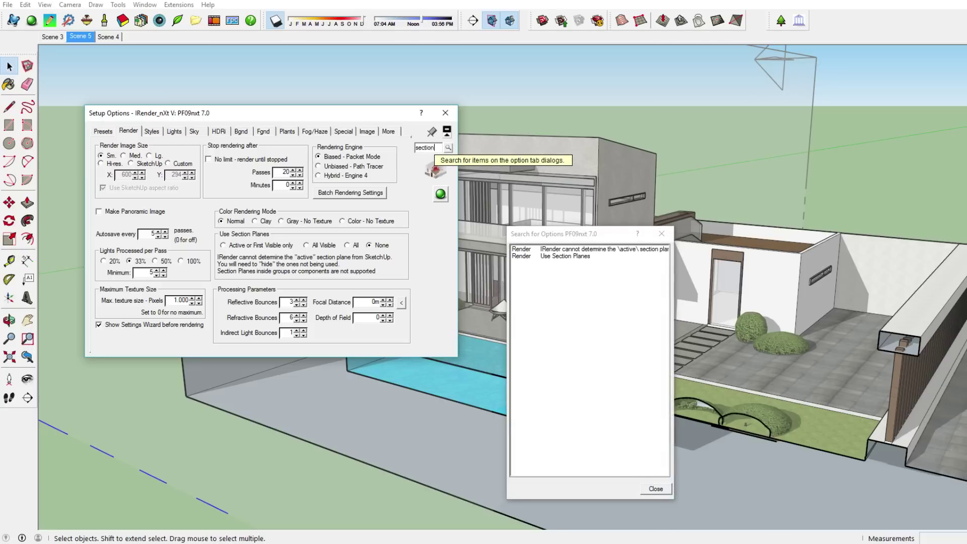
{"action": "left_click", "coordinate": [569, 257]}
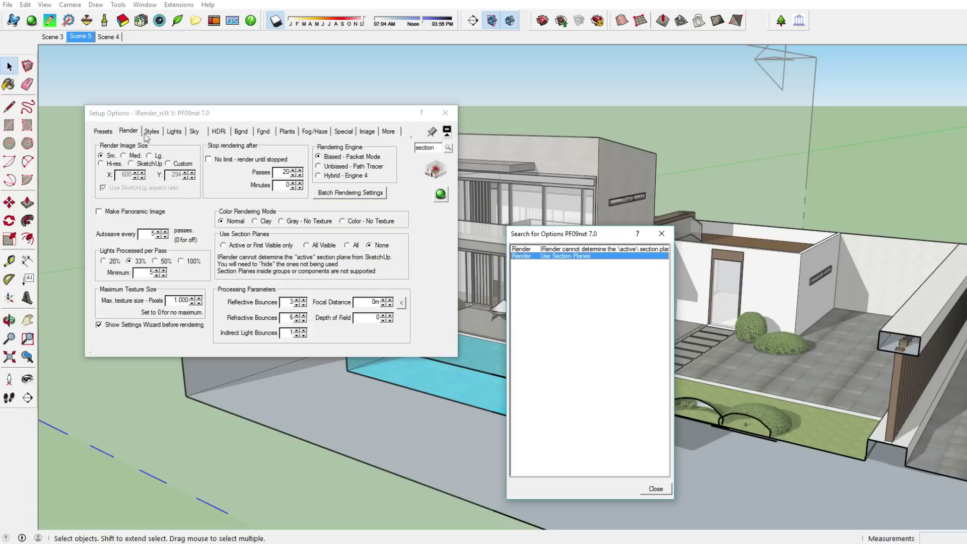
{"action": "left_click", "coordinate": [662, 234]}
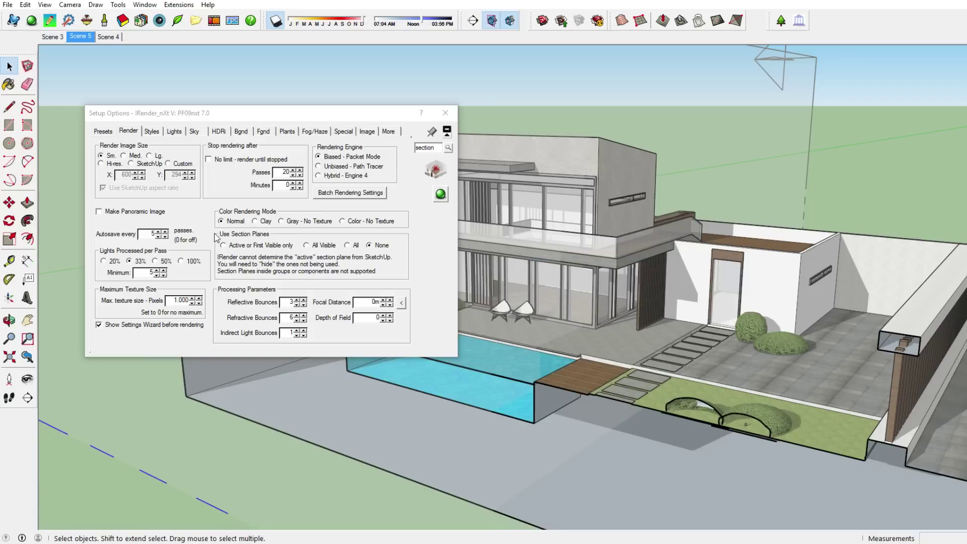
{"action": "left_click", "coordinate": [249, 247]}
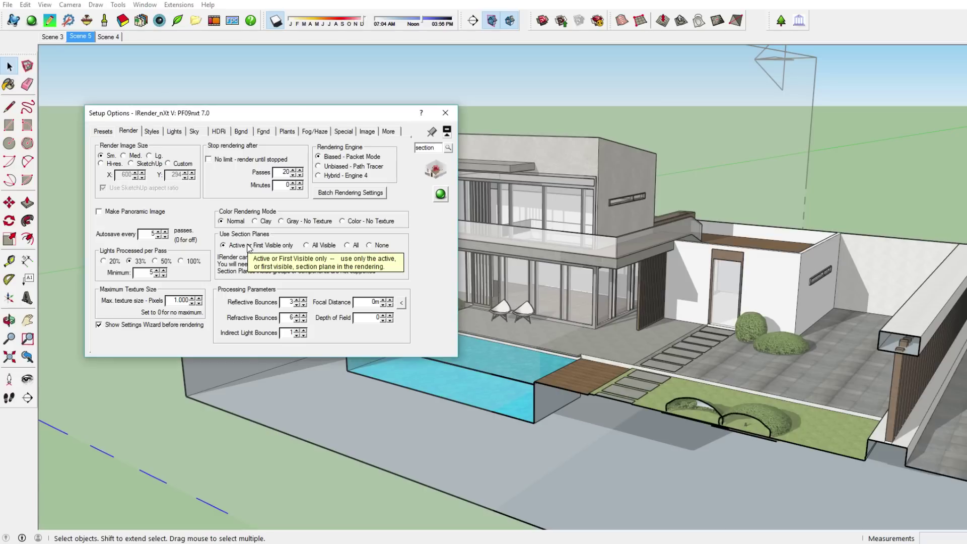